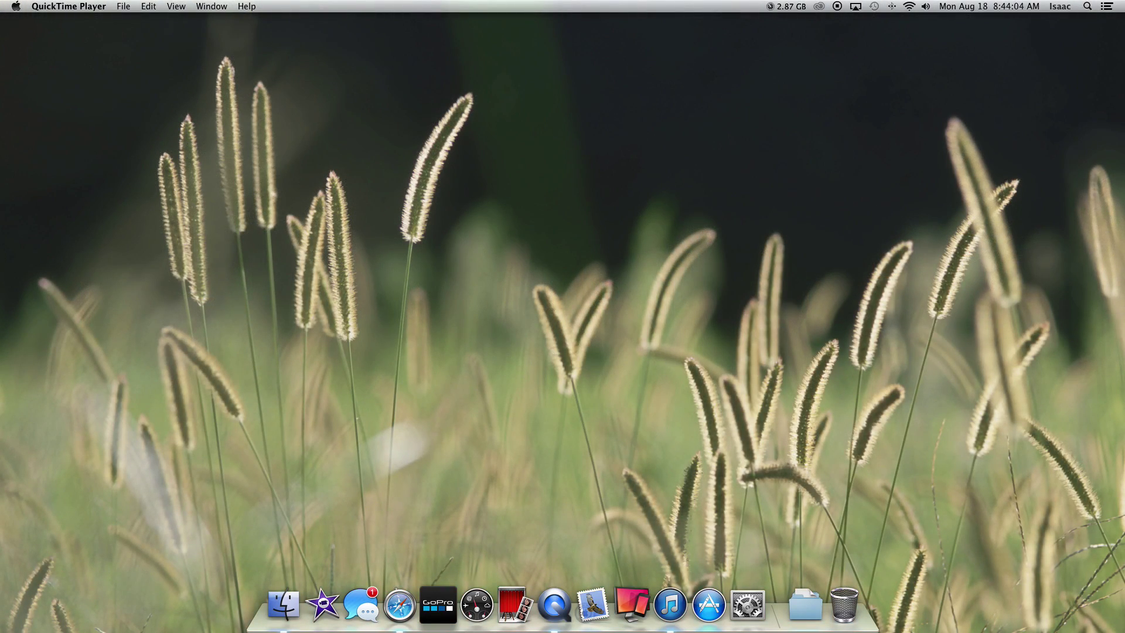
- Show the YouTube comment asking how to save a GoPro time lapse on a phone, and clear the desktop
{"action": "key", "text": "super+Tab"}
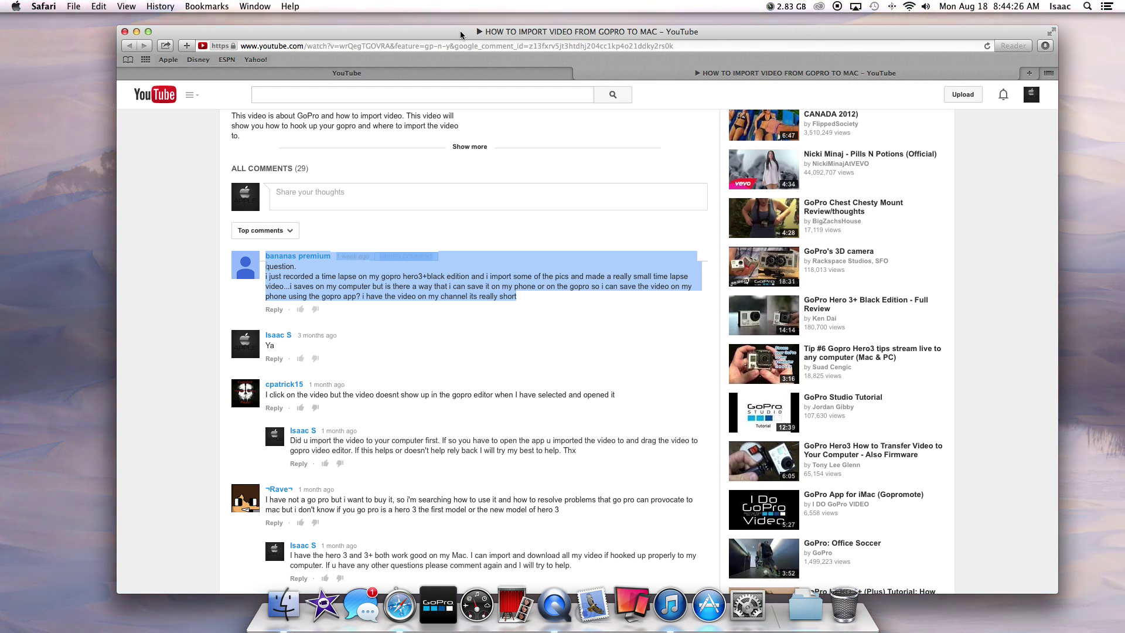
{"action": "left_click", "coordinate": [288, 618]}
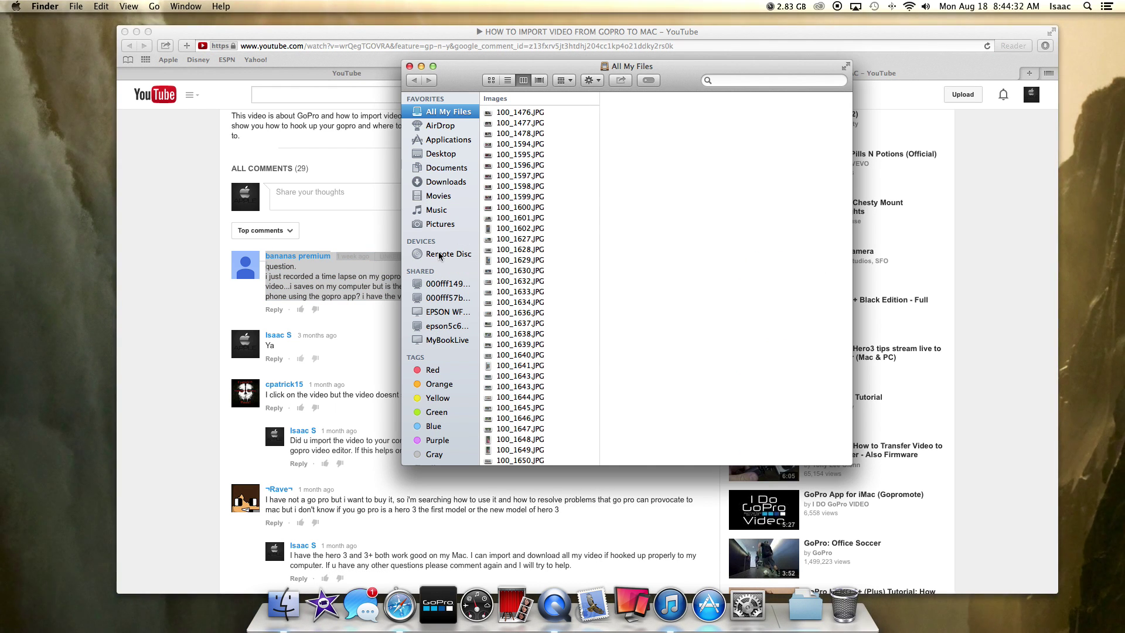
{"action": "left_click", "coordinate": [422, 67]}
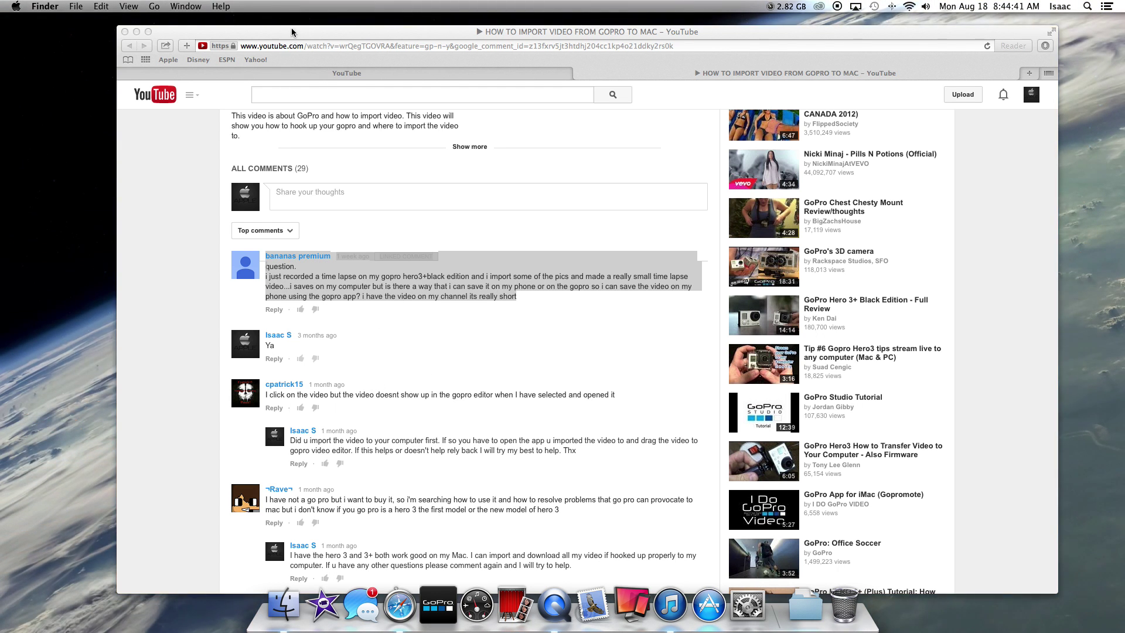
{"action": "left_click", "coordinate": [292, 32]}
{"action": "key", "text": "F11"}
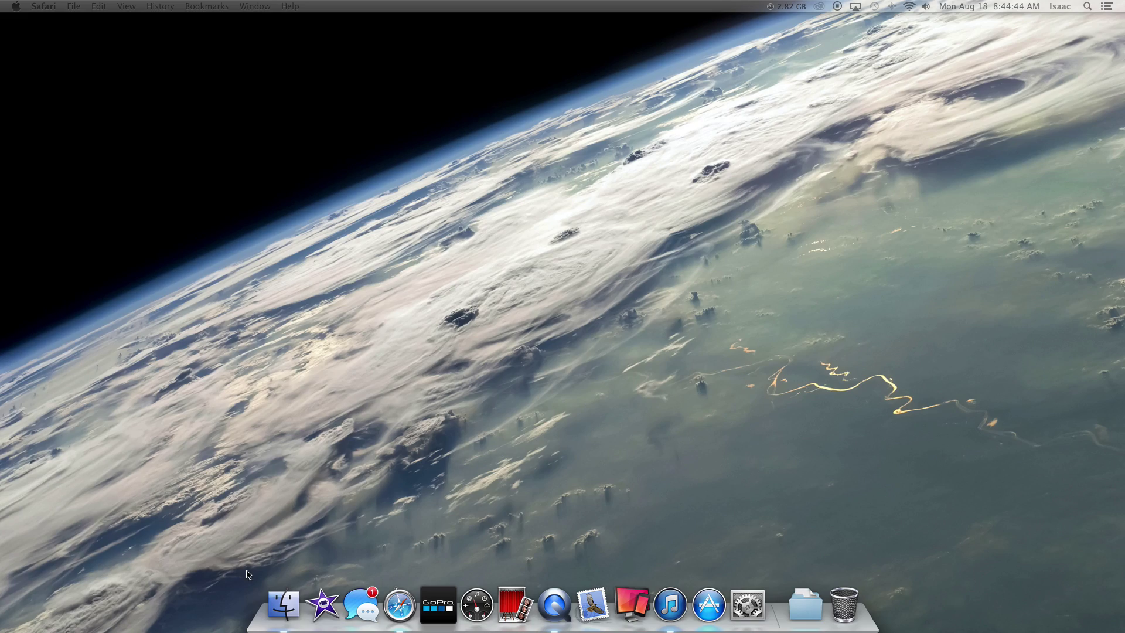
- Open a Finder window, place it toward the desktop's left side, and show the IMovie Videos folder inside Movies
{"action": "left_click", "coordinate": [284, 604]}
{"action": "left_click", "coordinate": [509, 69]}
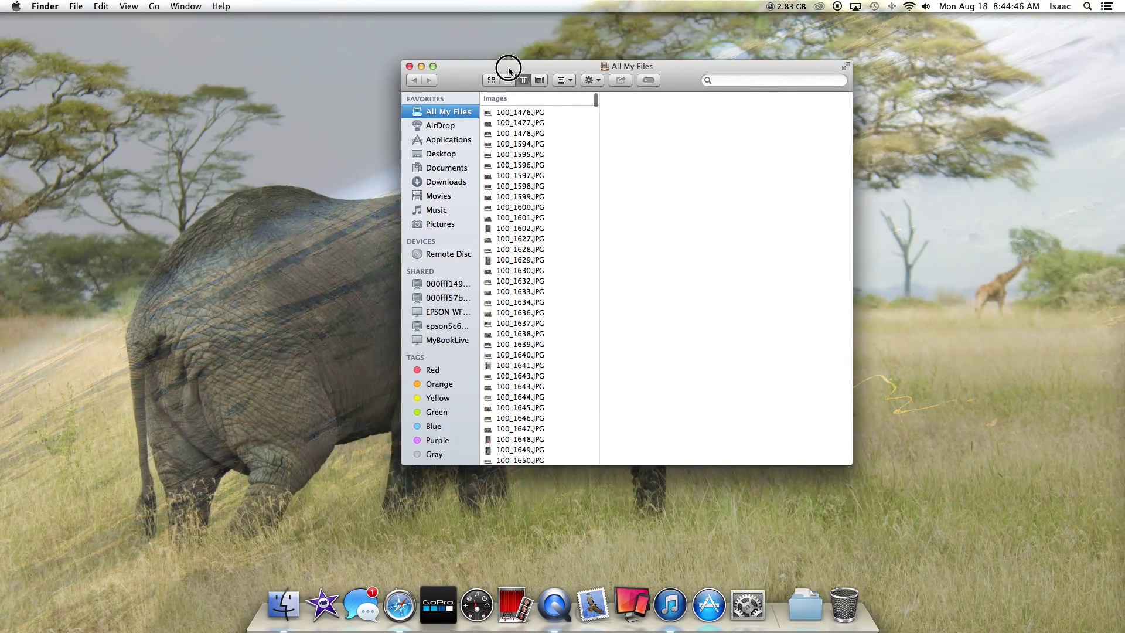
{"action": "left_click_drag", "start_coordinate": [509, 69], "coordinate": [177, 74]}
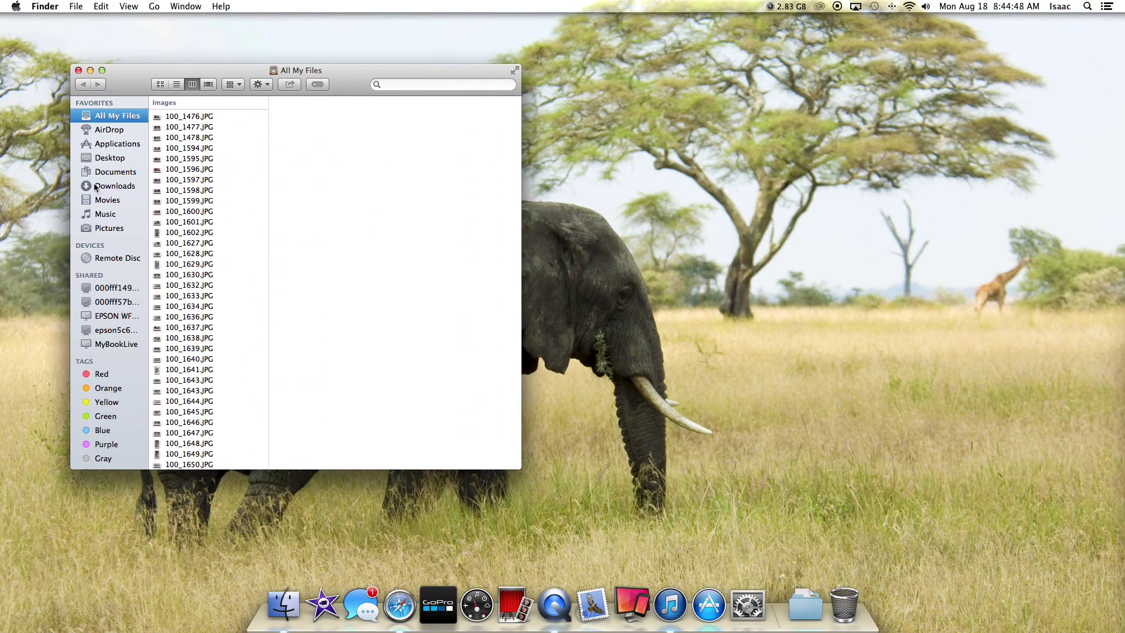
{"action": "left_click", "coordinate": [107, 201]}
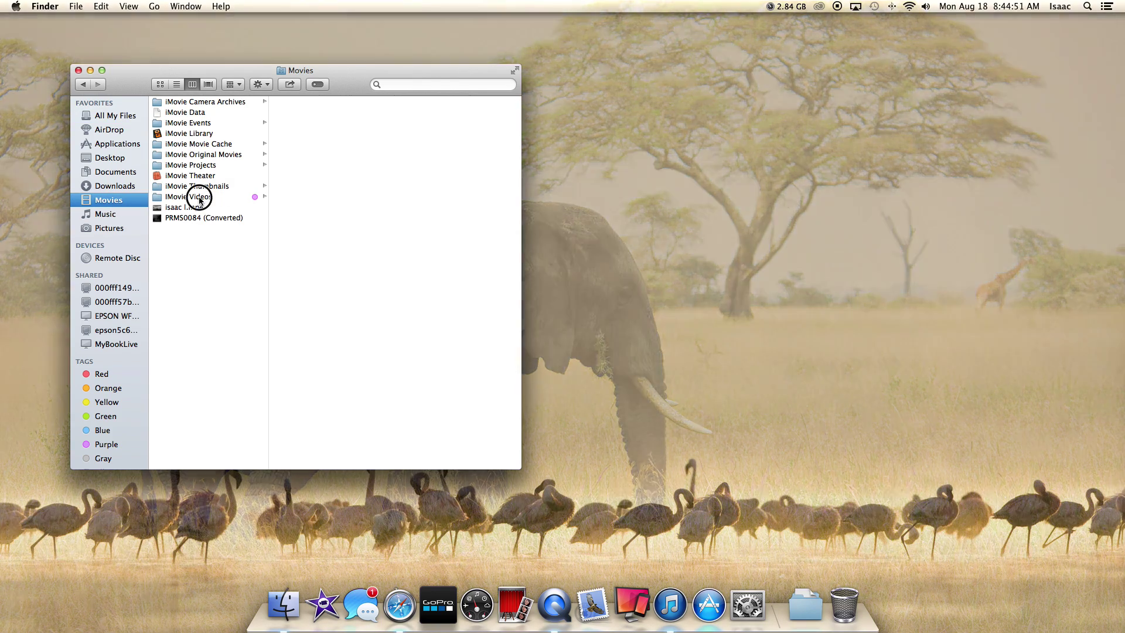
{"action": "left_click", "coordinate": [199, 197]}
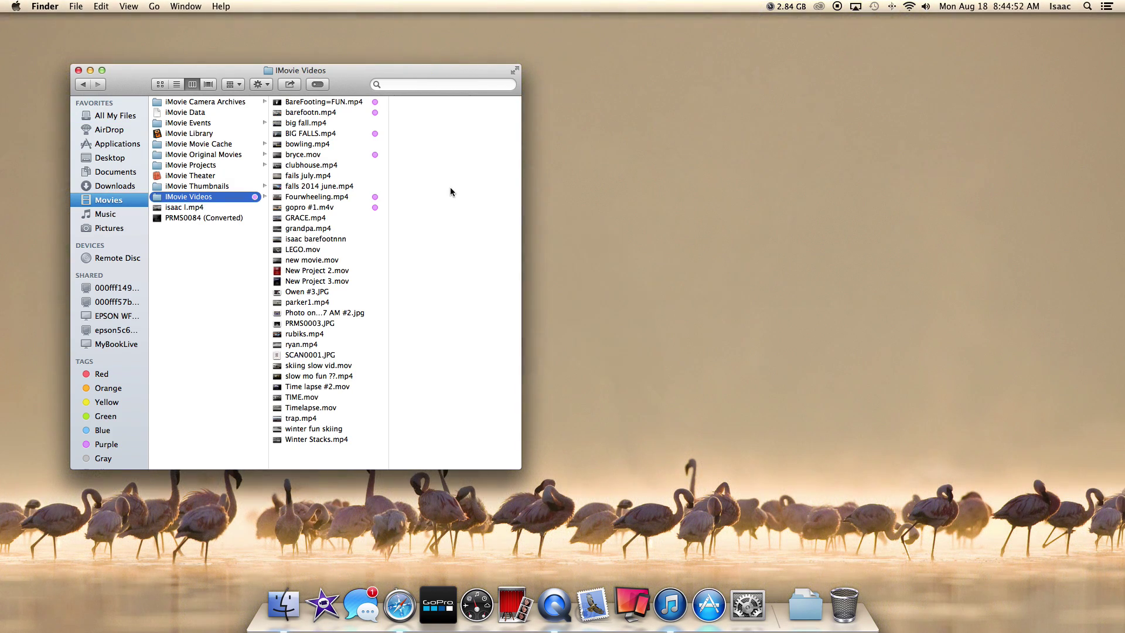
- Switch to iTunes and arrange its Home Videos library side by side with the IMovie Videos Finder window
{"action": "left_click_drag", "start_coordinate": [303, 81], "coordinate": [203, 57]}
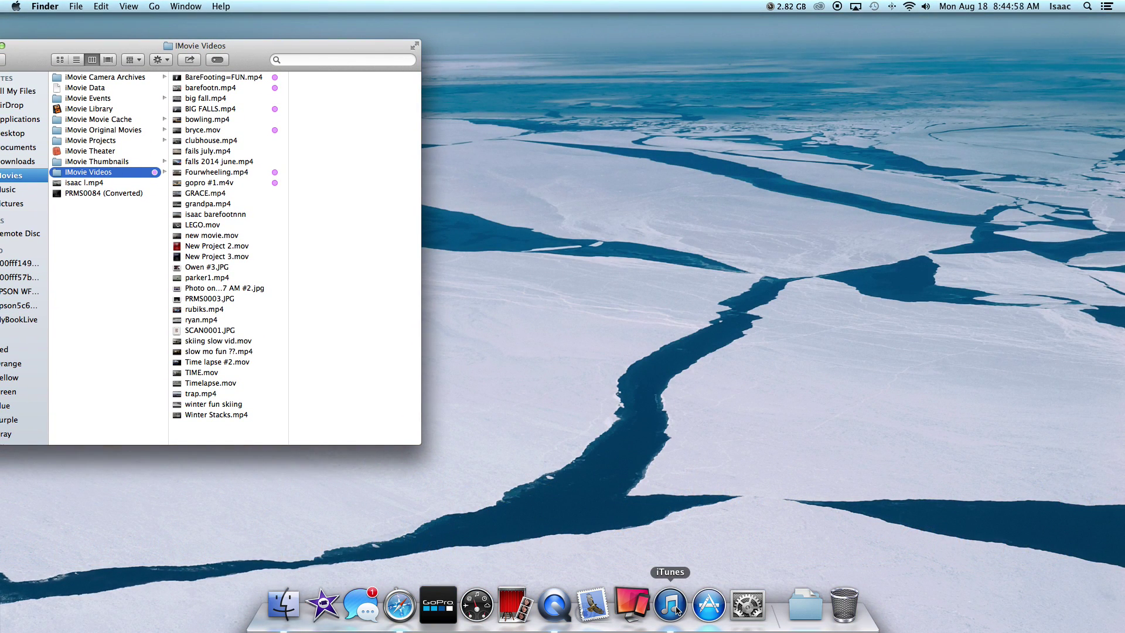
{"action": "left_click", "coordinate": [677, 609]}
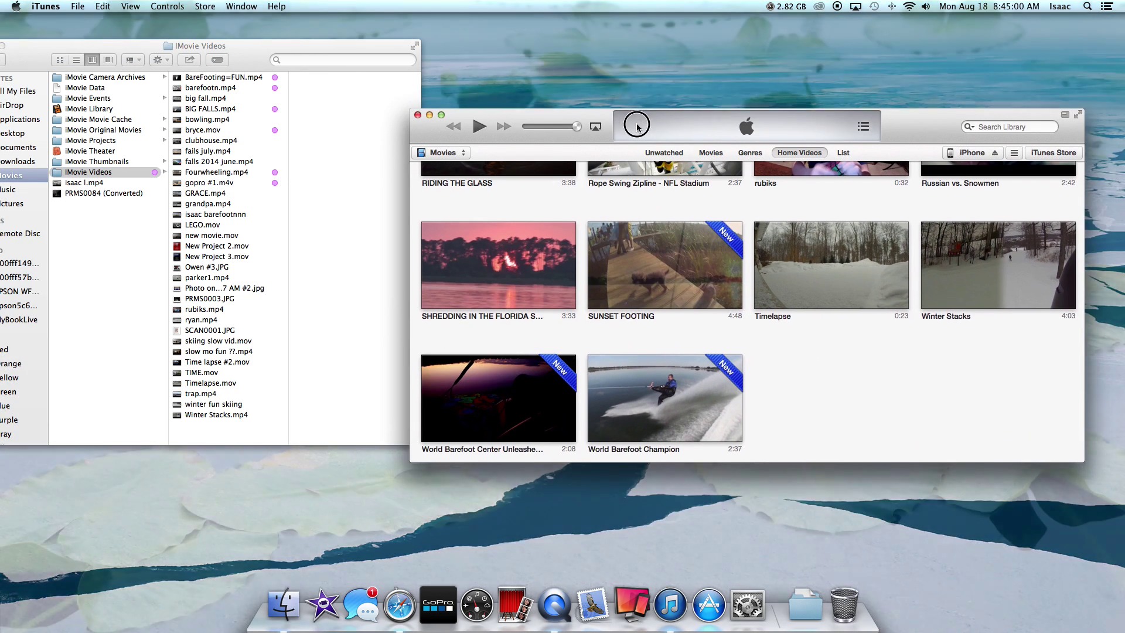
{"action": "left_click_drag", "start_coordinate": [637, 126], "coordinate": [653, 110]}
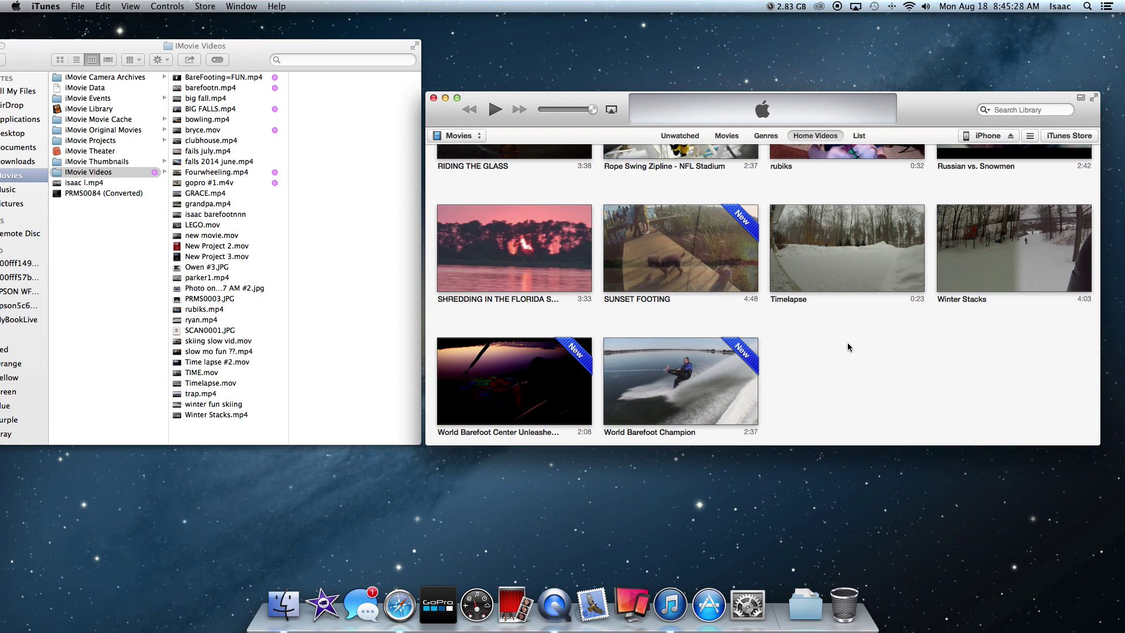
- Add slow mo fun ??.mp4 from the IMovie Videos folder to the iTunes Home Videos, and close the Finder window
{"action": "left_click", "coordinate": [197, 218]}
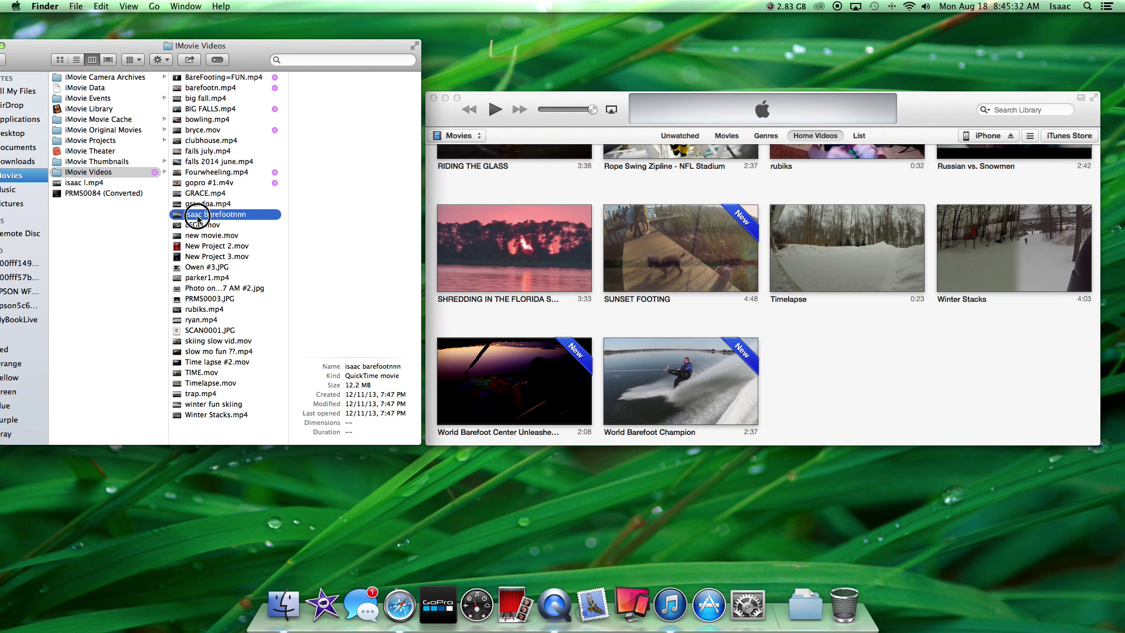
{"action": "left_click_drag", "start_coordinate": [229, 216], "coordinate": [877, 373]}
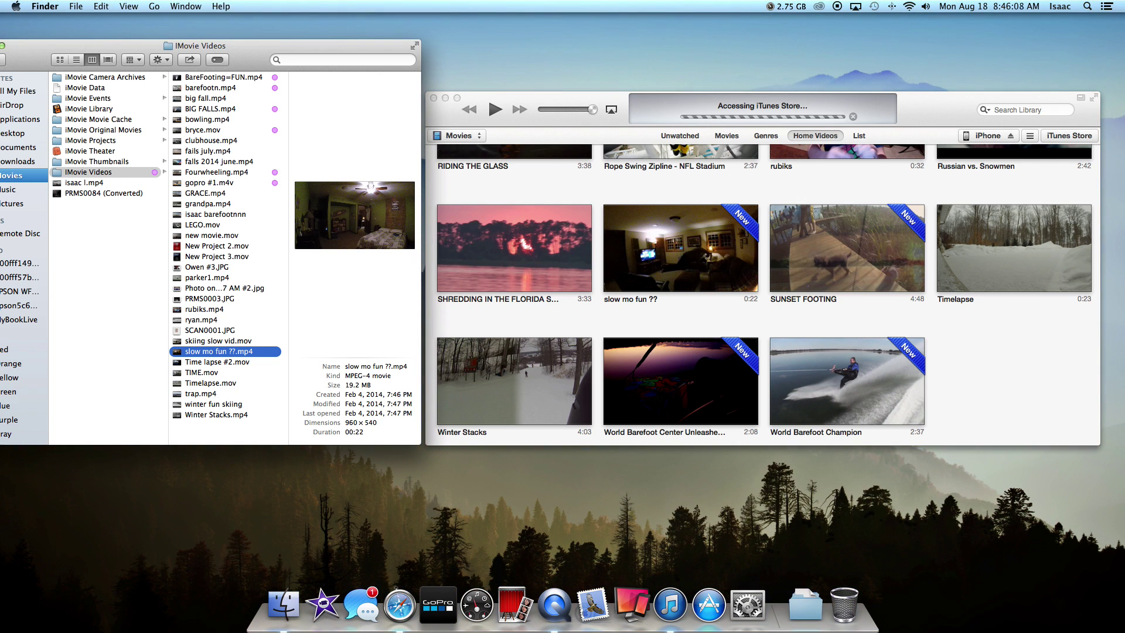
{"action": "left_click_drag", "start_coordinate": [41, 46], "coordinate": [103, 57]}
{"action": "left_click", "coordinate": [39, 57]}
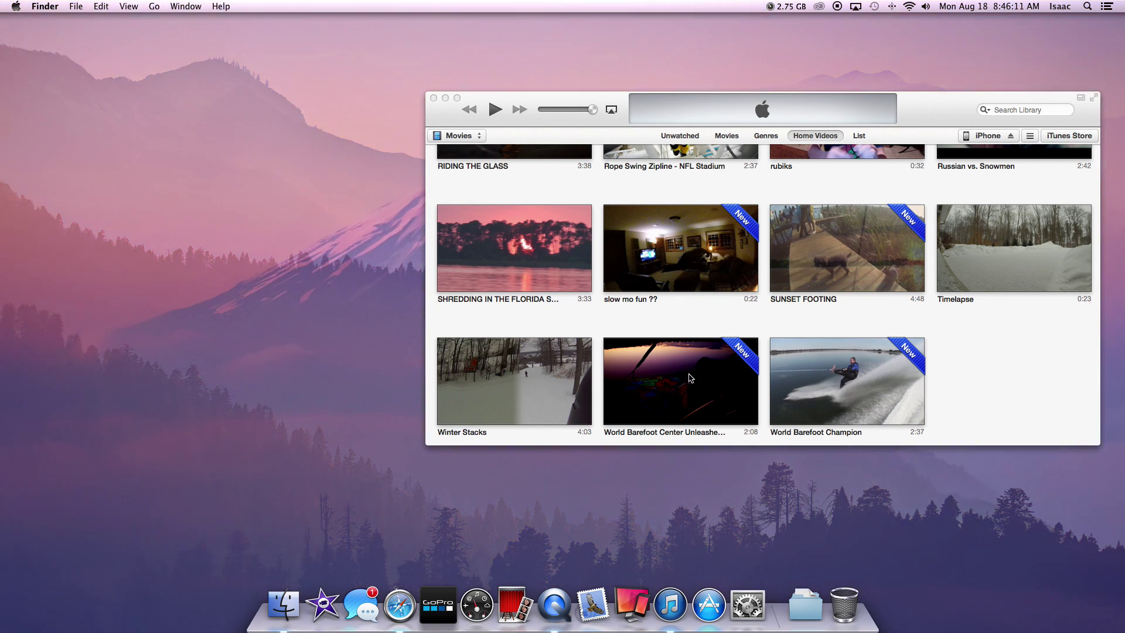
- Copy the slow mo fun ?? home video to the connected iPhone and look through the phone's movie sync list
{"action": "left_click", "coordinate": [682, 265]}
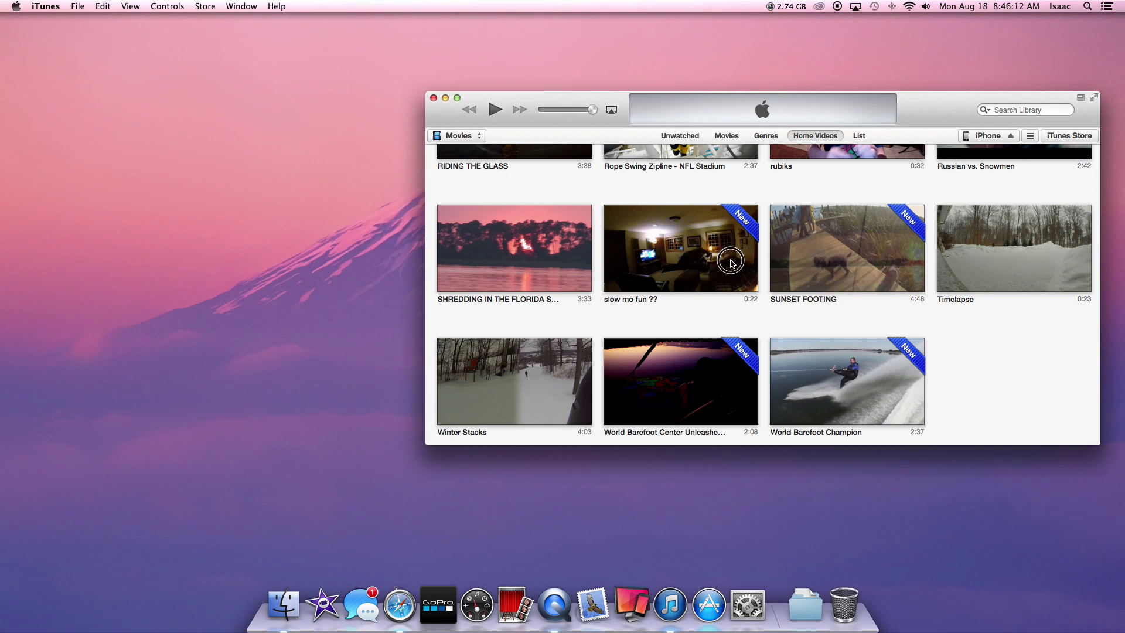
{"action": "left_click_drag", "start_coordinate": [692, 263], "coordinate": [1001, 167]}
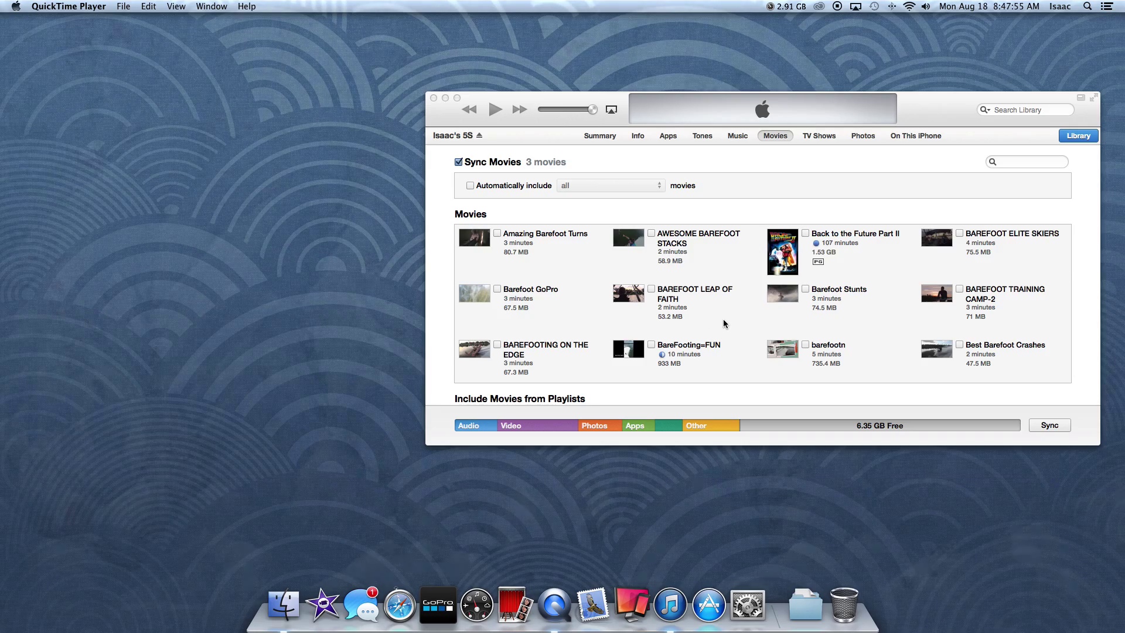
{"action": "scroll", "coordinate": [723, 319], "scroll_direction": "down", "scroll_amount": 4}
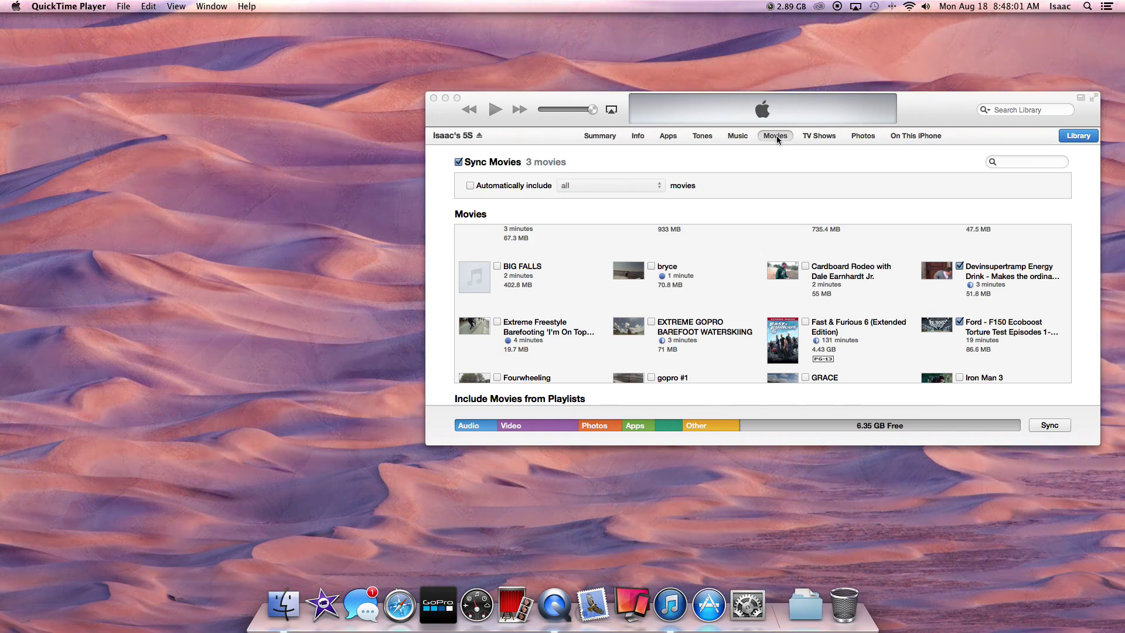
{"action": "scroll", "coordinate": [639, 380], "scroll_direction": "down", "scroll_amount": 4}
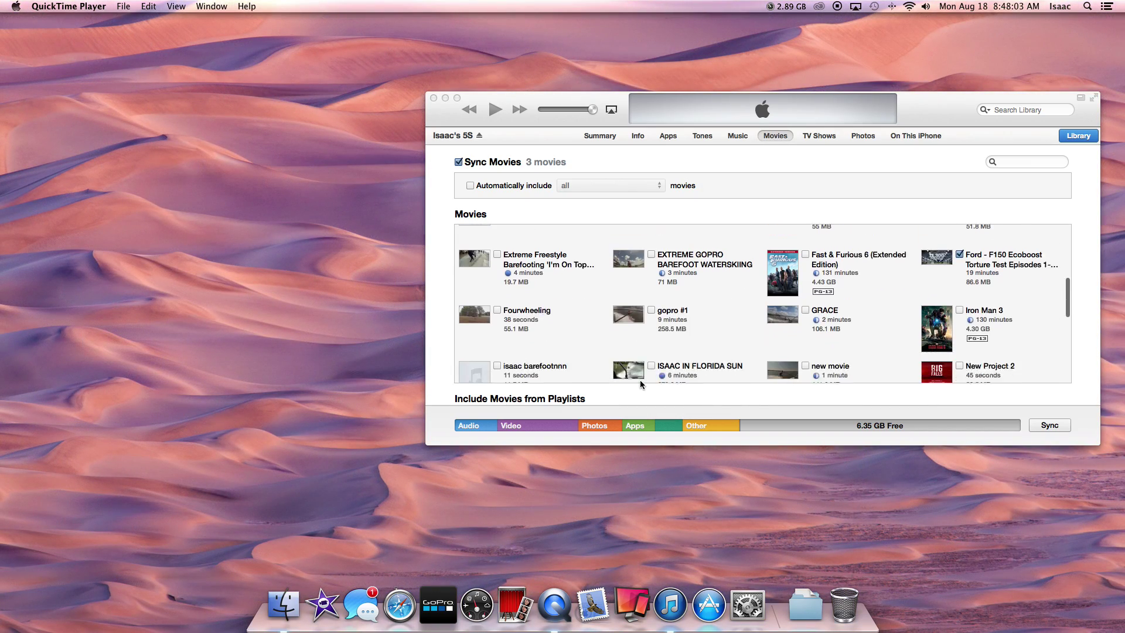
{"action": "scroll", "coordinate": [865, 328], "scroll_direction": "down", "scroll_amount": 3}
{"action": "scroll", "coordinate": [861, 325], "scroll_direction": "down", "scroll_amount": 5}
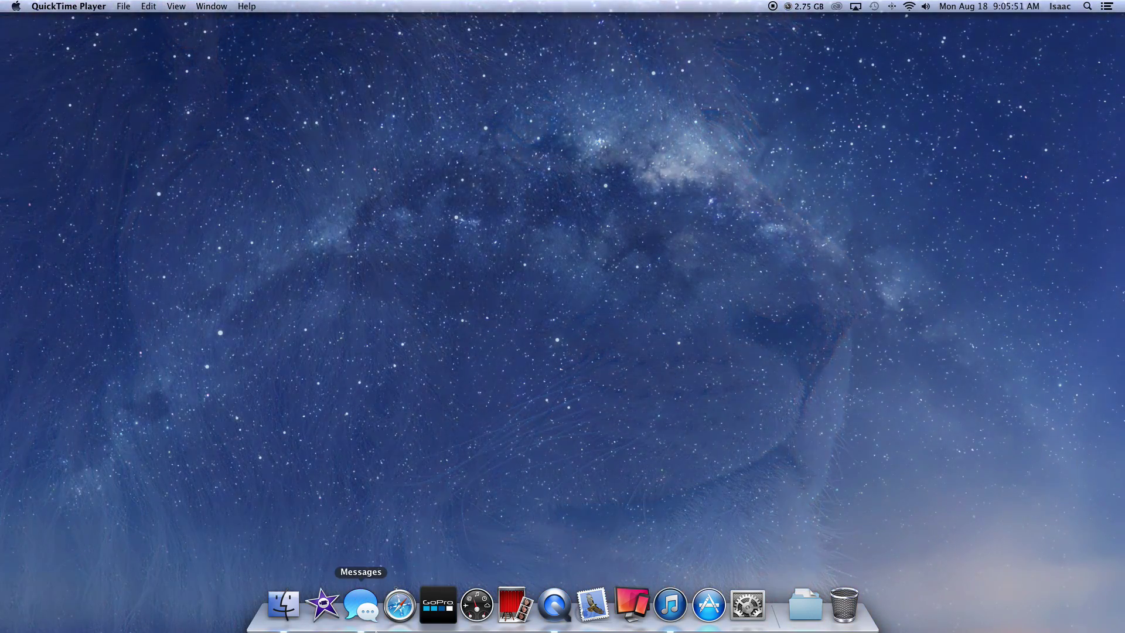
- Switch to Finder and open the IMovie Videos folder inside Movies
{"action": "left_click", "coordinate": [284, 606]}
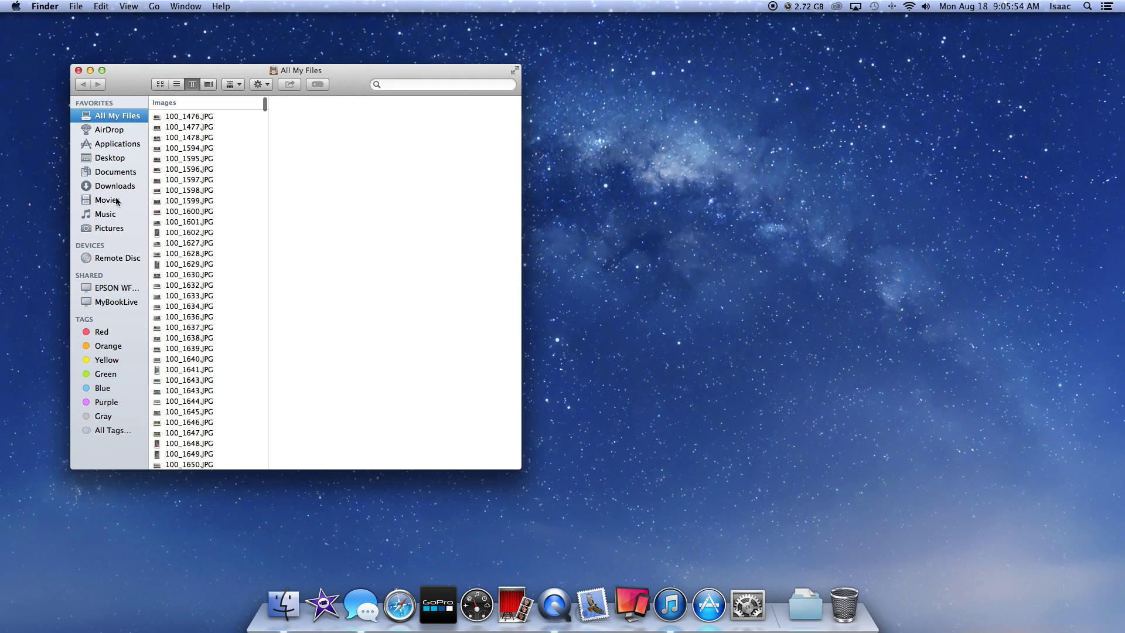
{"action": "left_click", "coordinate": [117, 201]}
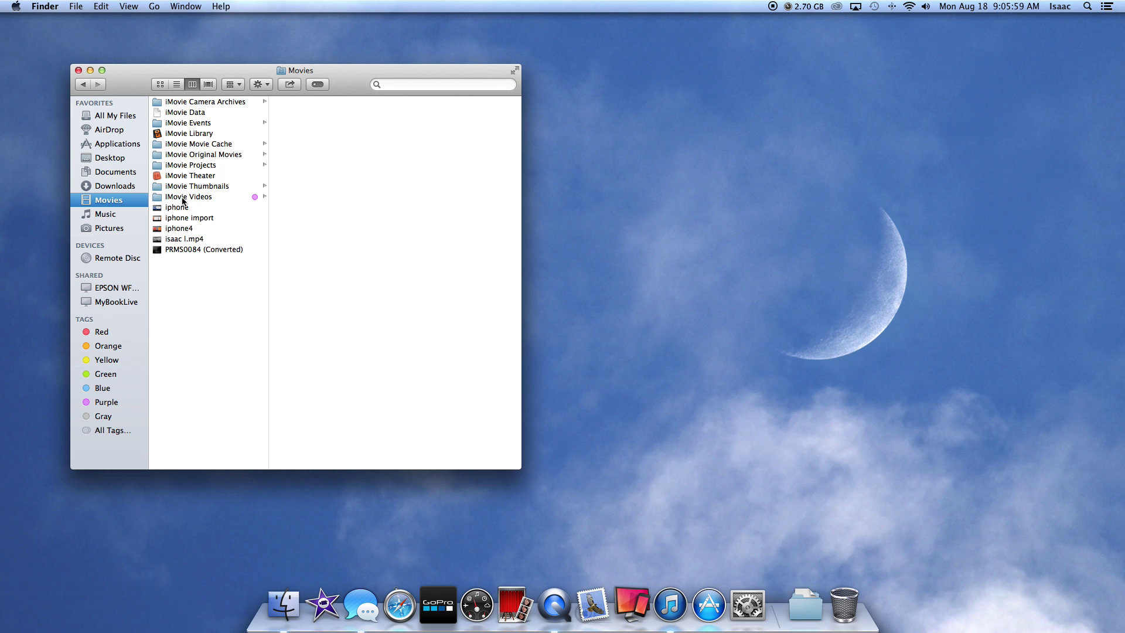
{"action": "left_click", "coordinate": [184, 200]}
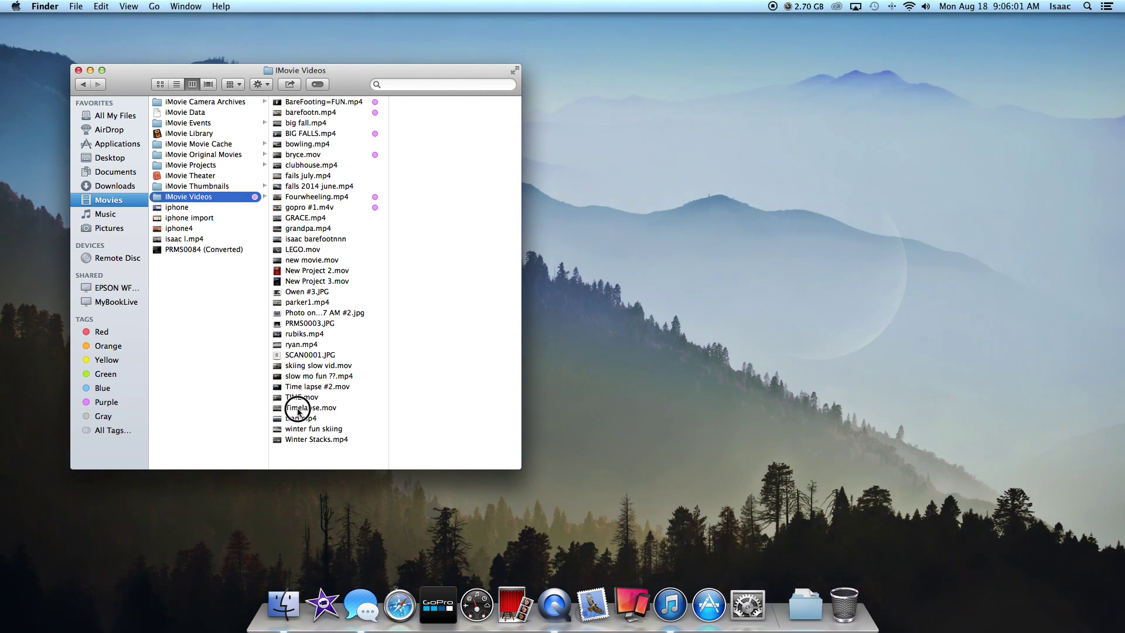
- Share Timelapse.mov through Messages with the phone owner's contact as recipient, and dismiss the Finder window
{"action": "left_click", "coordinate": [299, 409]}
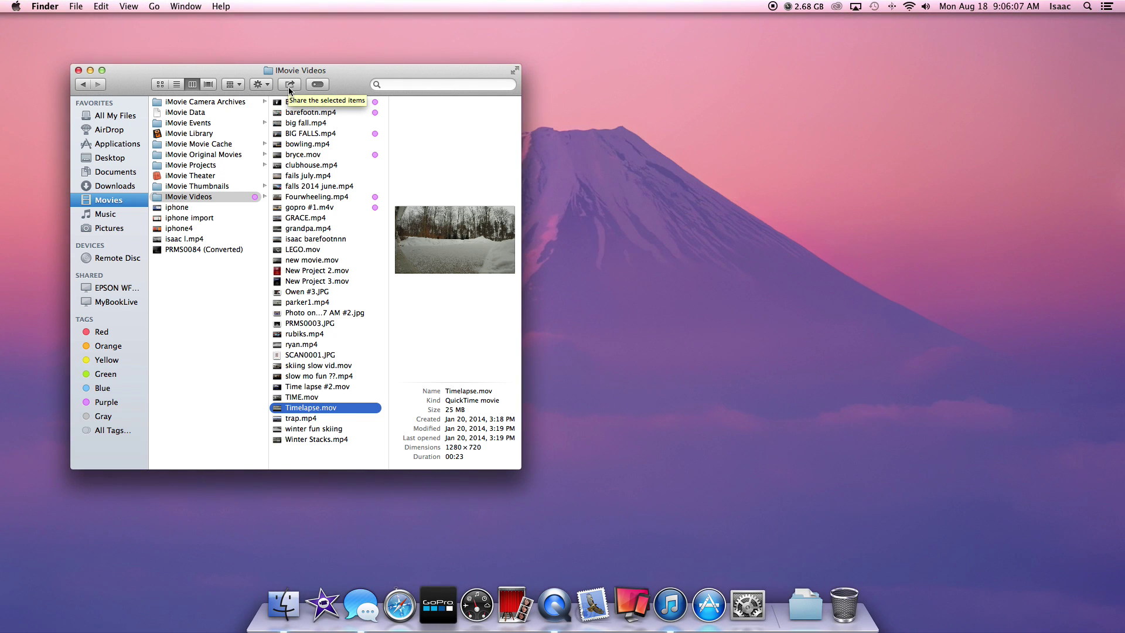
{"action": "left_click", "coordinate": [290, 85]}
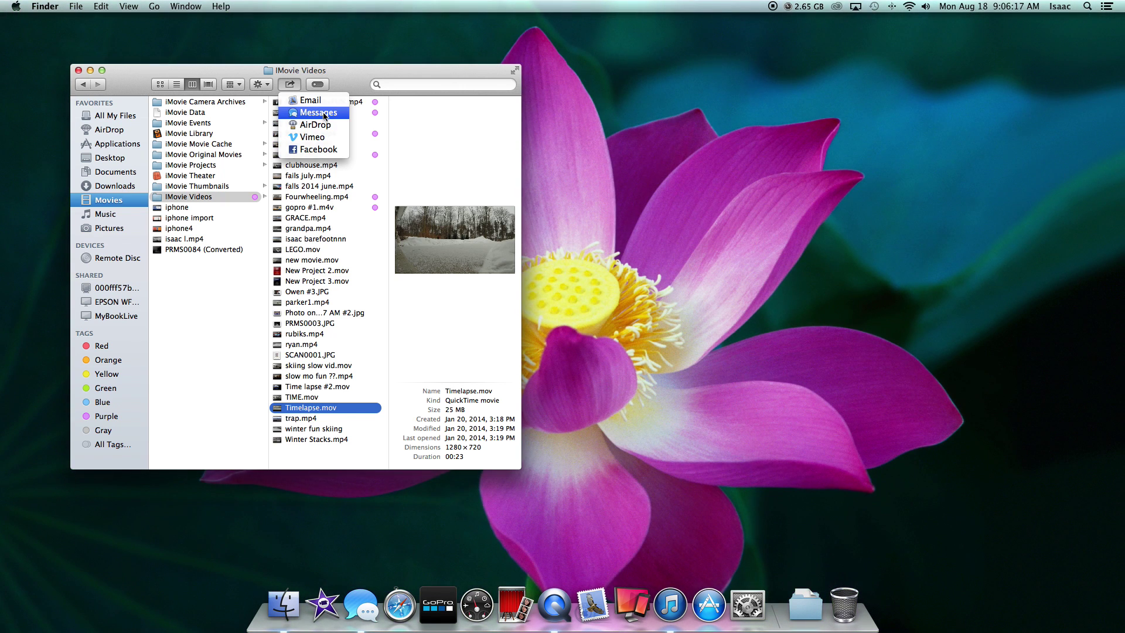
{"action": "left_click", "coordinate": [324, 112]}
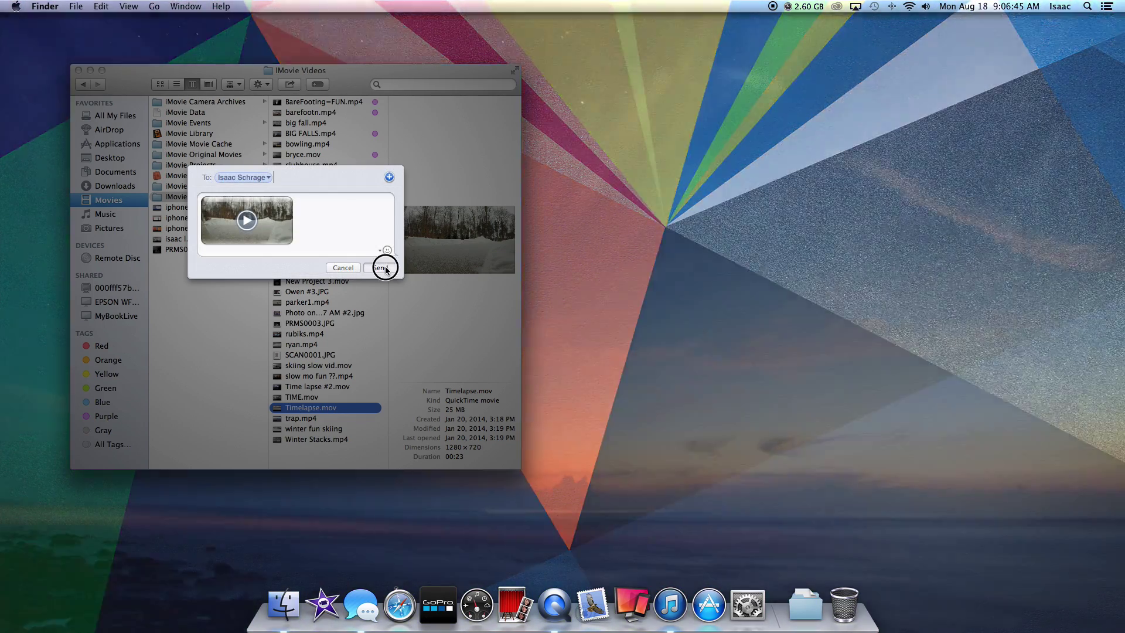
{"action": "left_click", "coordinate": [381, 268]}
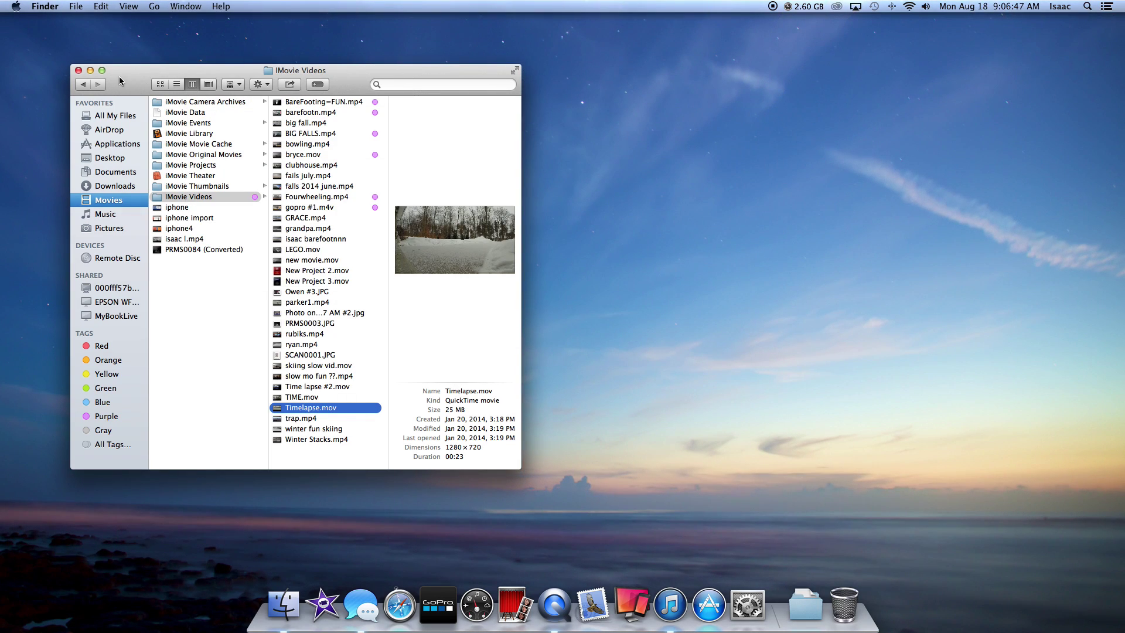
{"action": "left_click", "coordinate": [102, 71]}
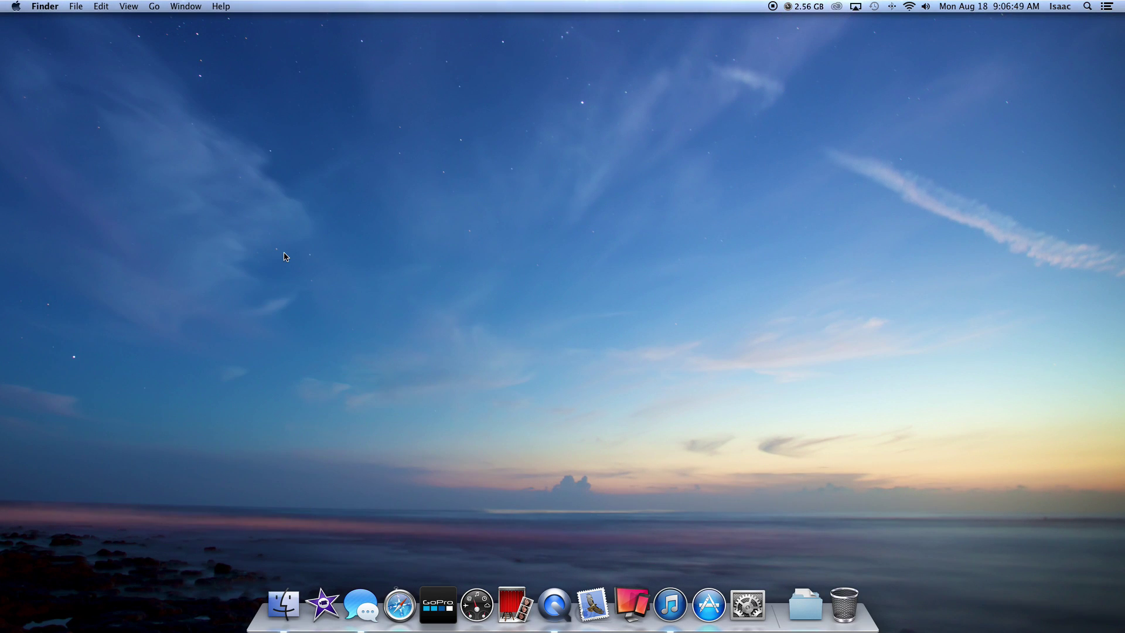